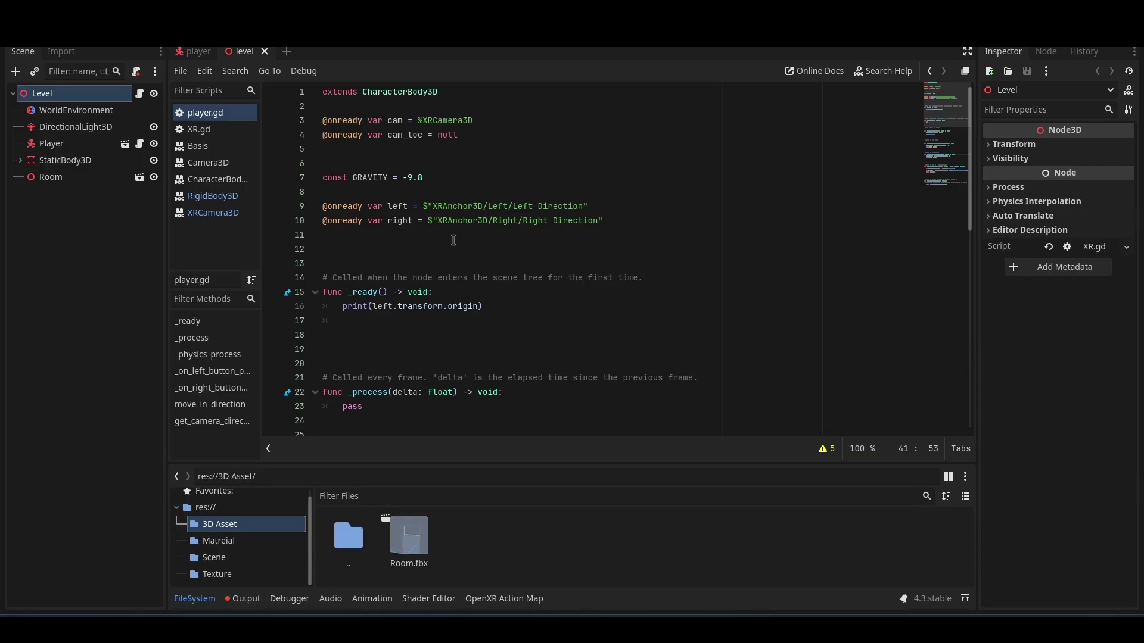
- Send Claude 'write documentation for this:' with the copied Godot movement script pasted in
scroll(494, 247, "down", 10)
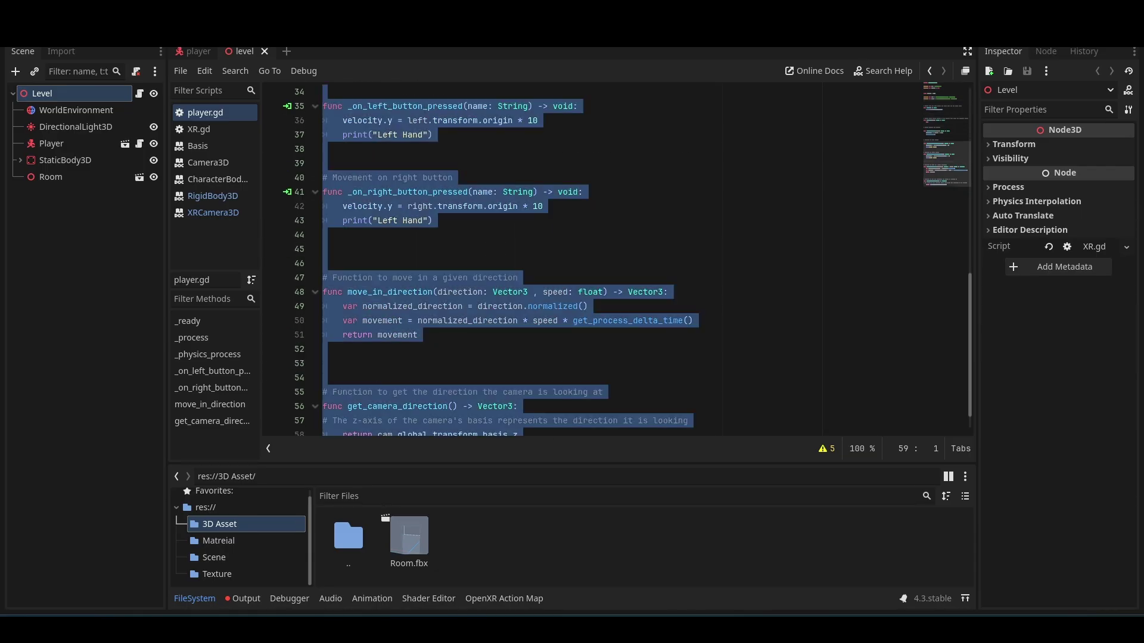
type("write documentation for this:")
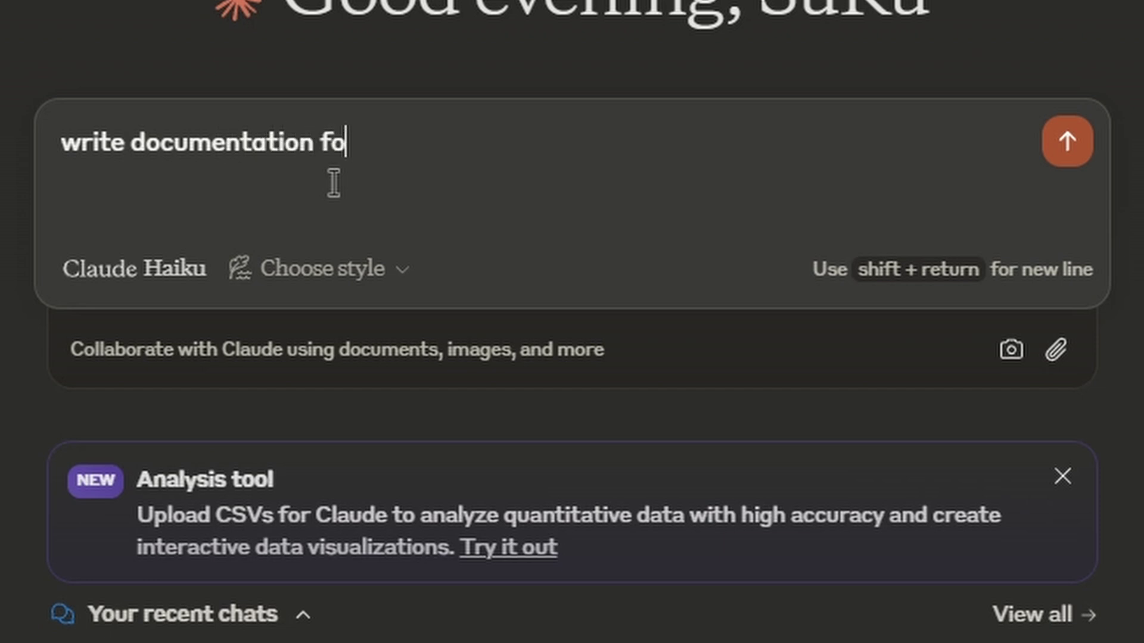
key("ctrl+v")
key("Return")
key("ctrl+v")
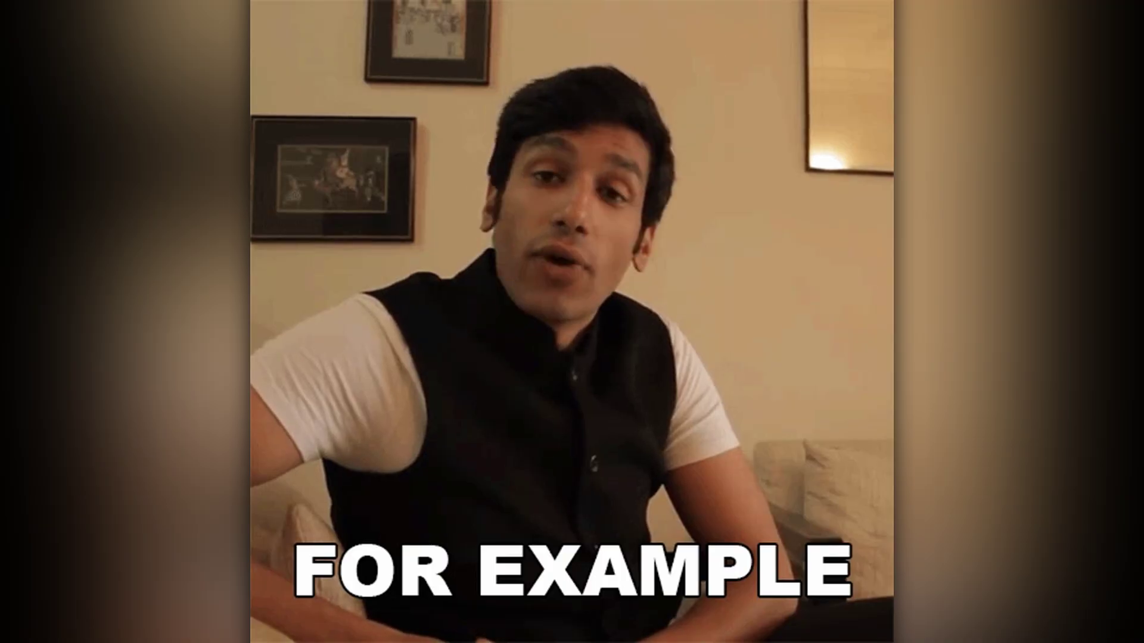
- Ask HuggingChat to 'write a user manual for this' with the code, then scroll its reply
left_click(399, 561)
type("w")
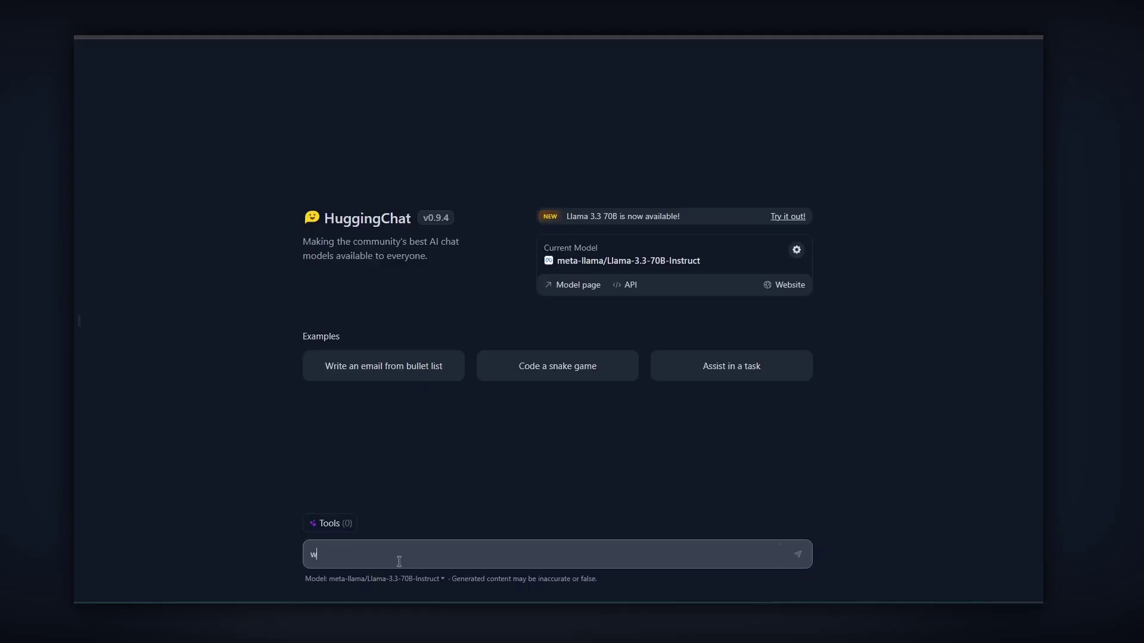
type("rite a user manual for this")
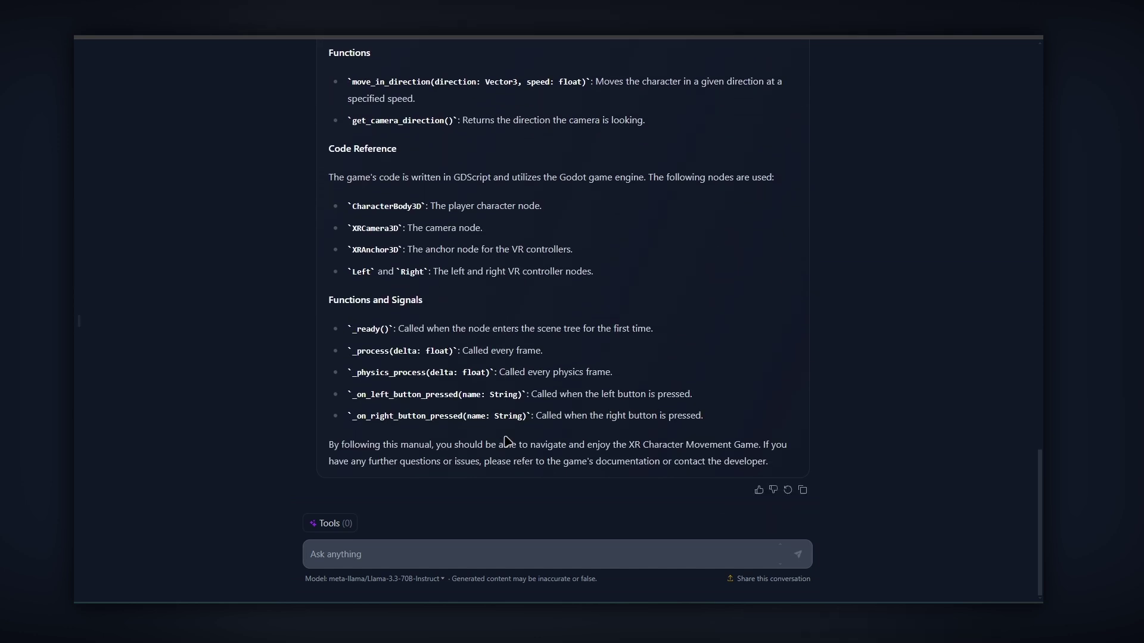
scroll(505, 442, "up", 10)
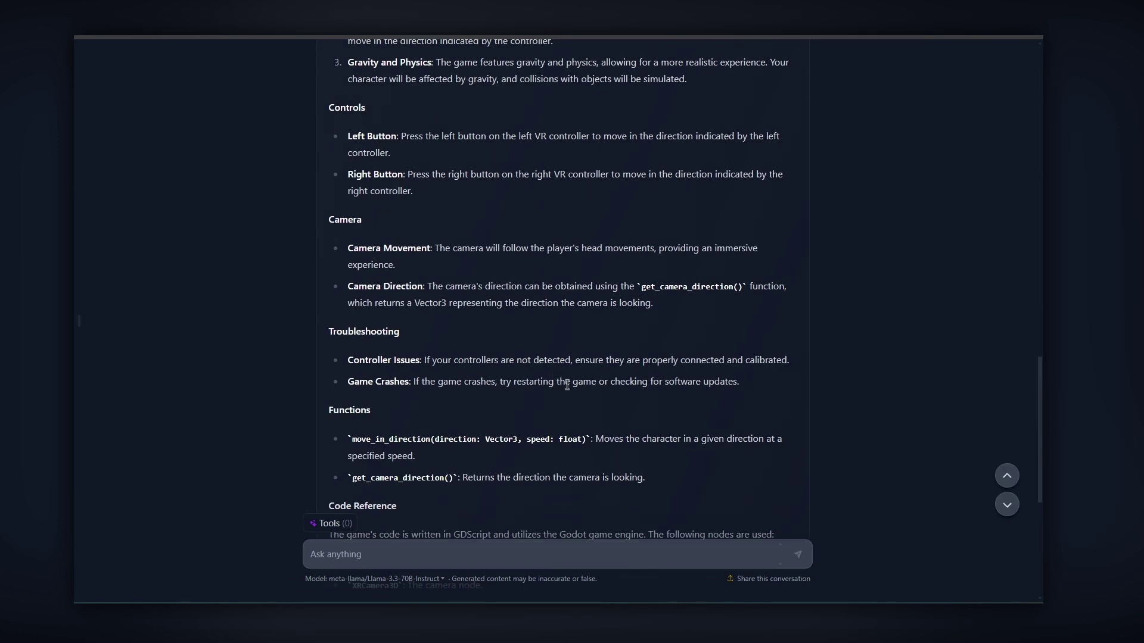
scroll(569, 378, "down", 10)
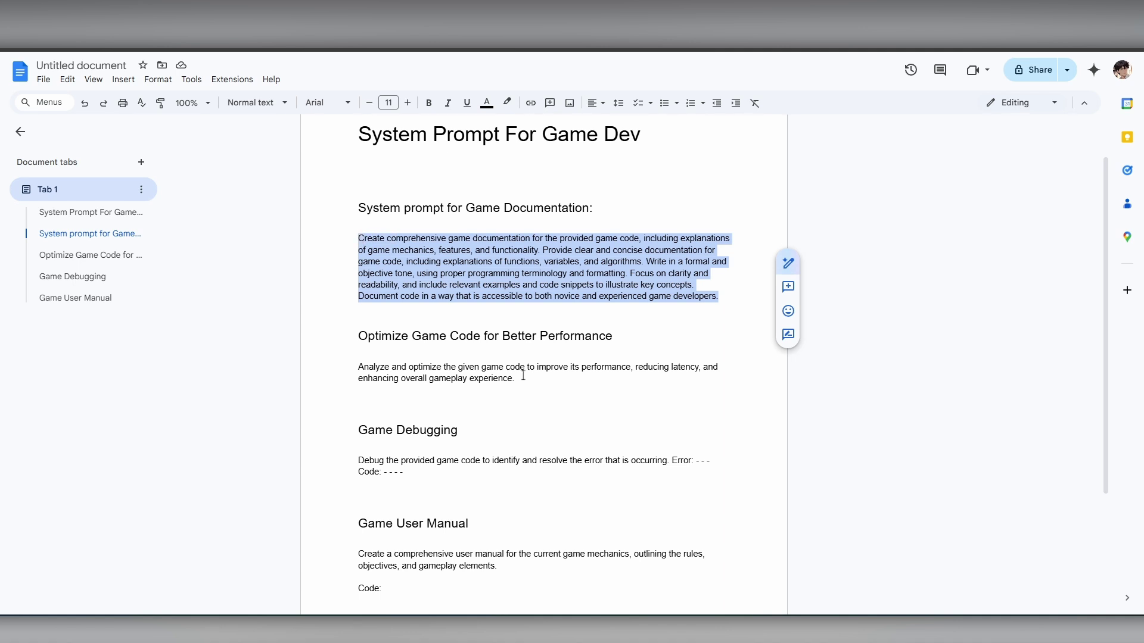
scroll(583, 380, "down", 2)
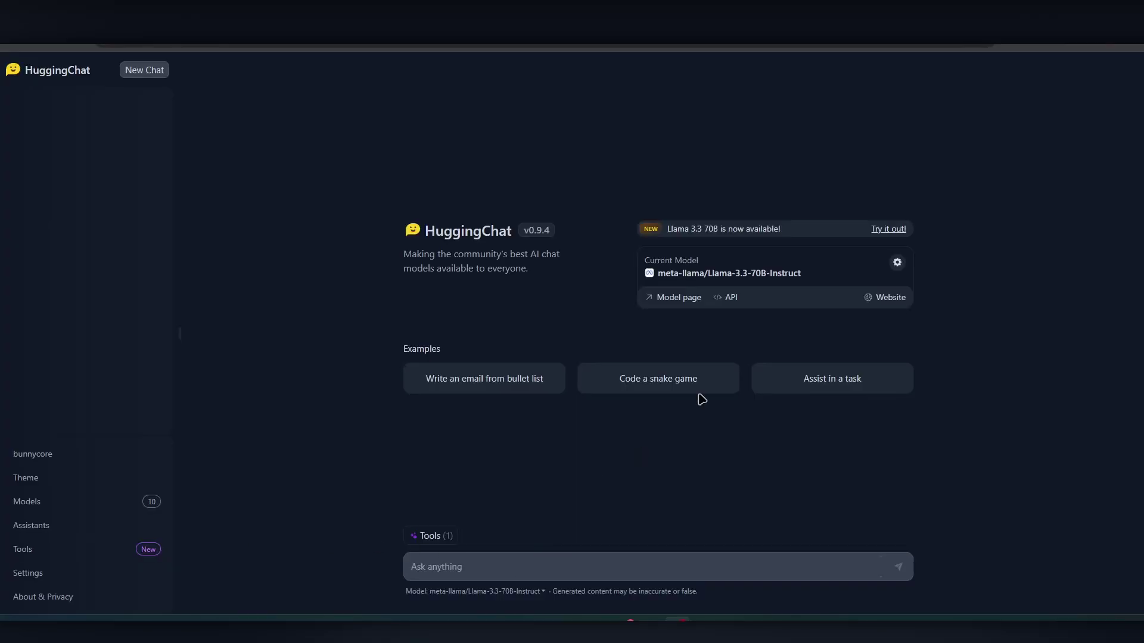
- Pick Qwen/Qwen2.5-Coder-32B-Instruct in HuggingChat's model settings and begin a new chat with it
left_click(892, 266)
left_click(287, 274)
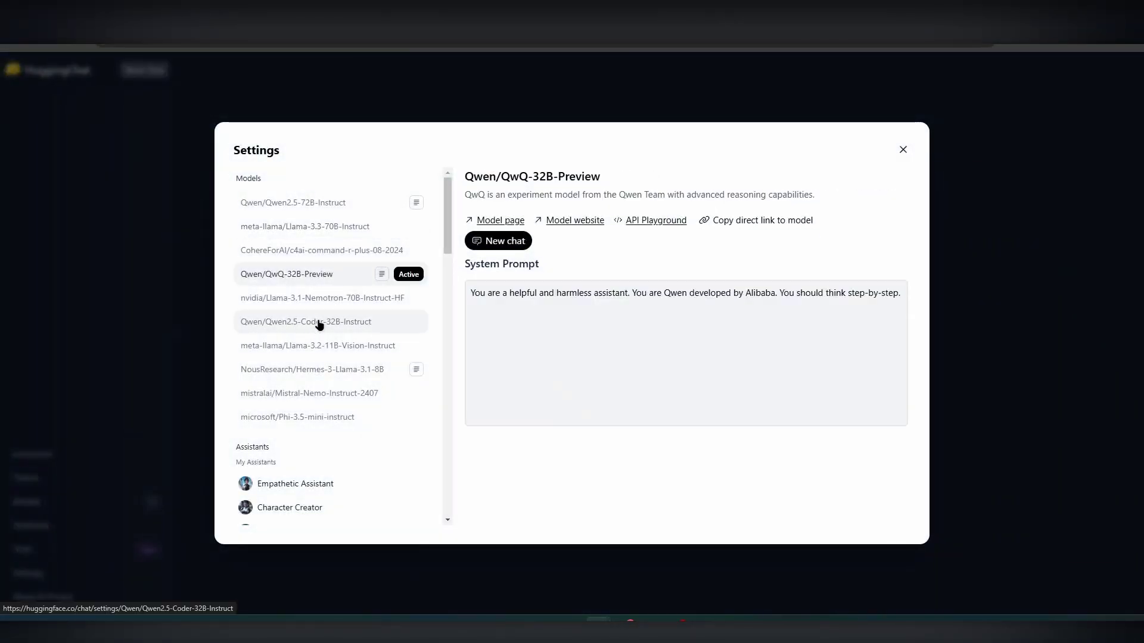
left_click(516, 246)
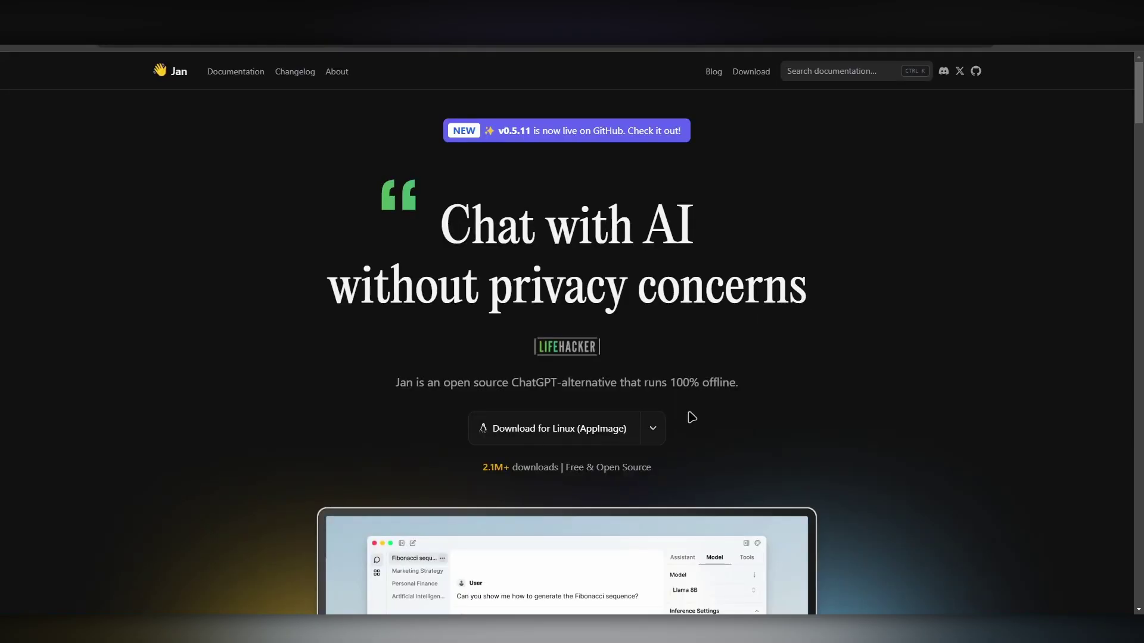
- Look over Jan's per-platform download options, then return to the script
left_click(654, 429)
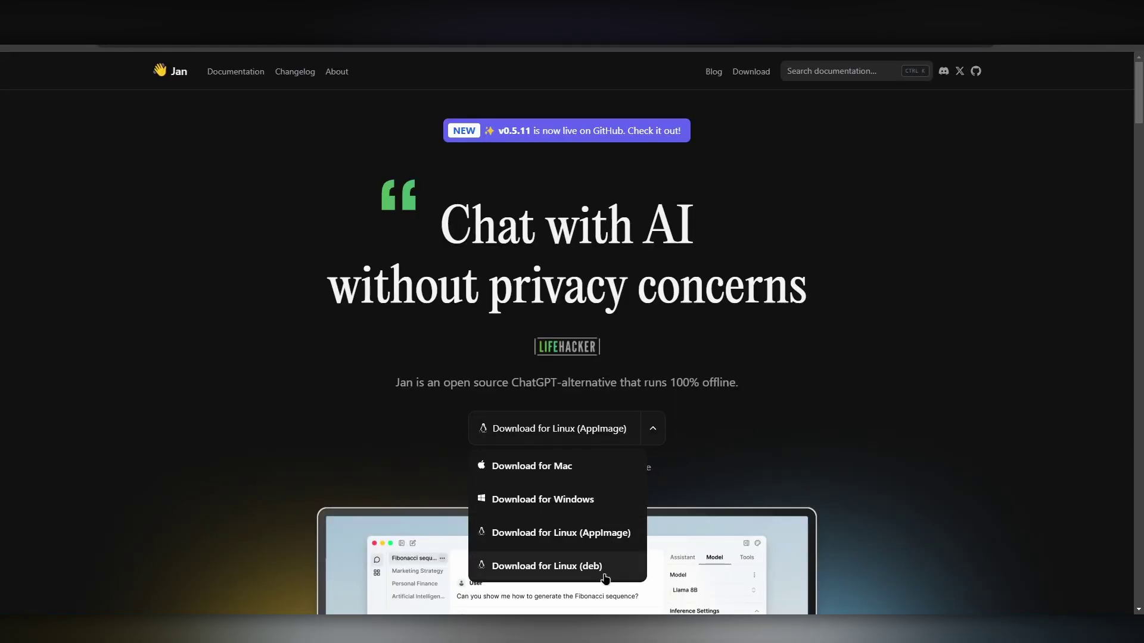
left_click(662, 430)
scroll(664, 432, "down", 5)
scroll(696, 427, "up", 5)
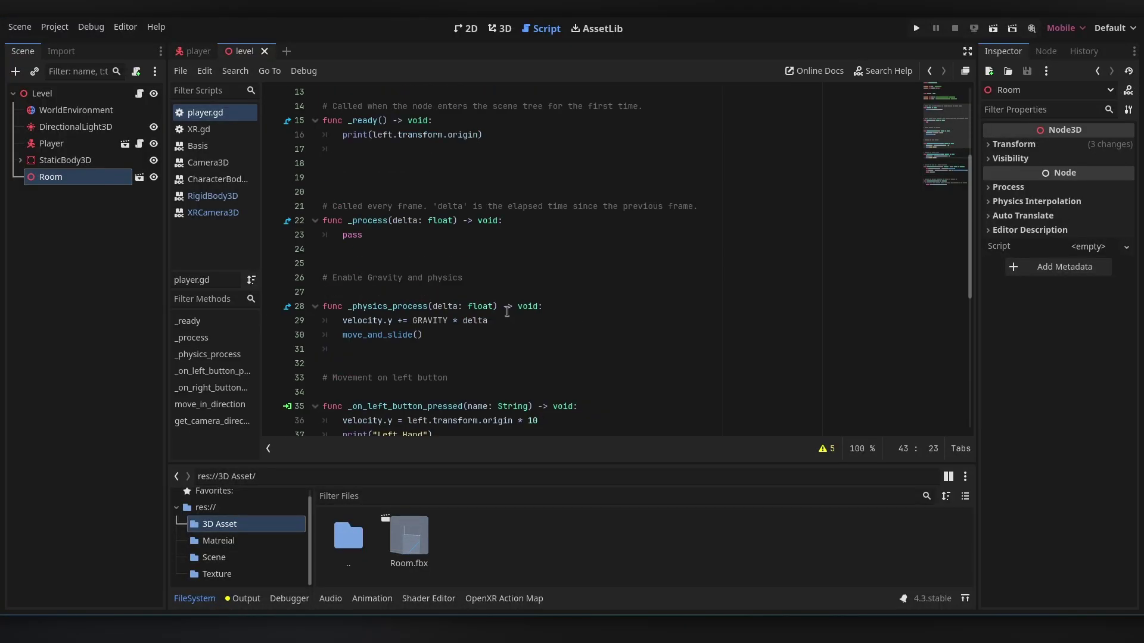
scroll(507, 312, "up", 4)
- Send Jan the script with 'The movement from this code is very stepped and not smooth, fix this'
left_click_drag(322, 92, 507, 417)
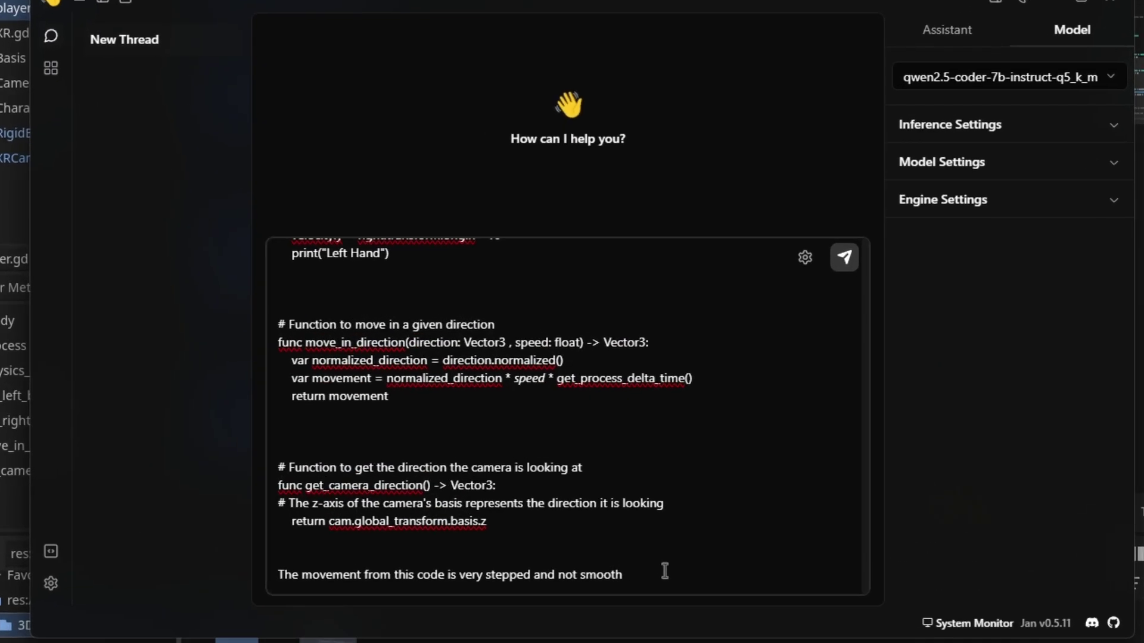
key("Return")
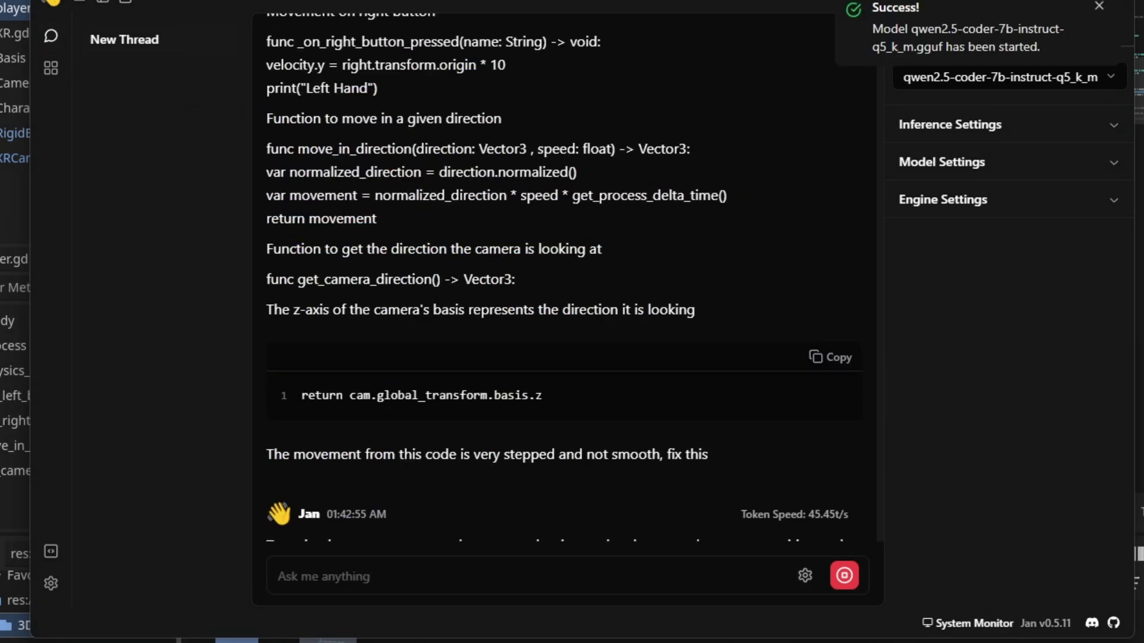
scroll(662, 424, "up", 15)
scroll(665, 429, "down", 15)
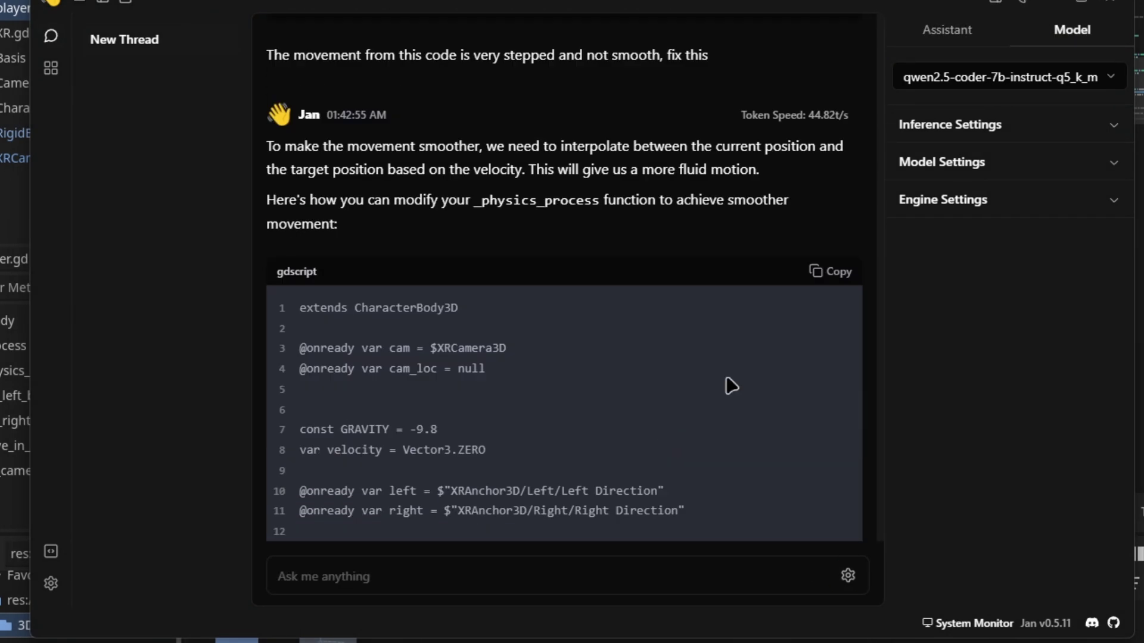
scroll(732, 385, "down", 3)
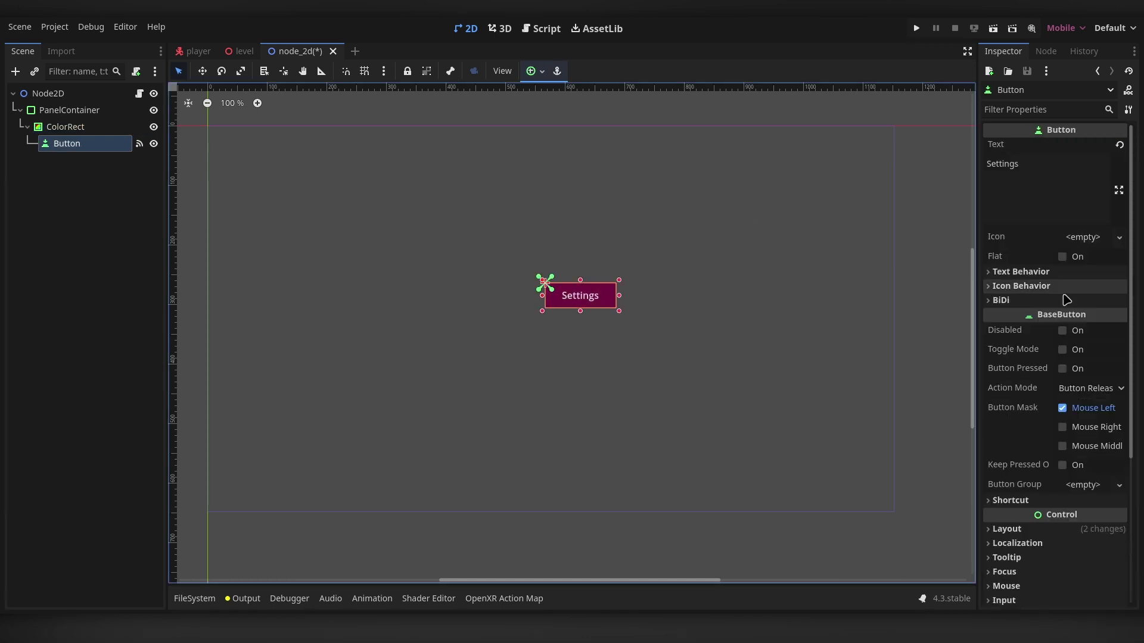
- Expand the Settings button's icon behaviour and theme properties in the Inspector
left_click(1022, 286)
scroll(1061, 358, "down", 4)
left_click(1007, 435)
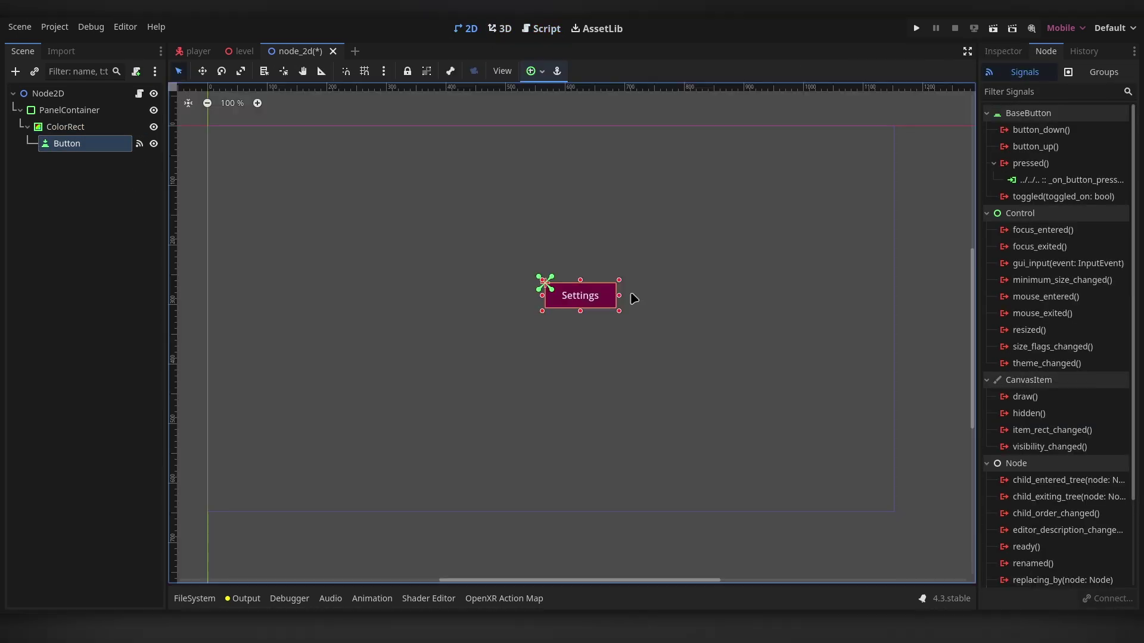
- Duplicate ColorRect with its button and move the copied button below the pink rectangle
right_click(63, 127)
left_click(95, 331)
key("w")
right_click(87, 144)
left_click(140, 312)
left_click_drag(581, 296, 579, 328)
- Reparent Button2 under the original ColorRect and deselect it
right_click(87, 144)
left_click(95, 291)
scroll(590, 349, "up", 3)
left_click(375, 344)
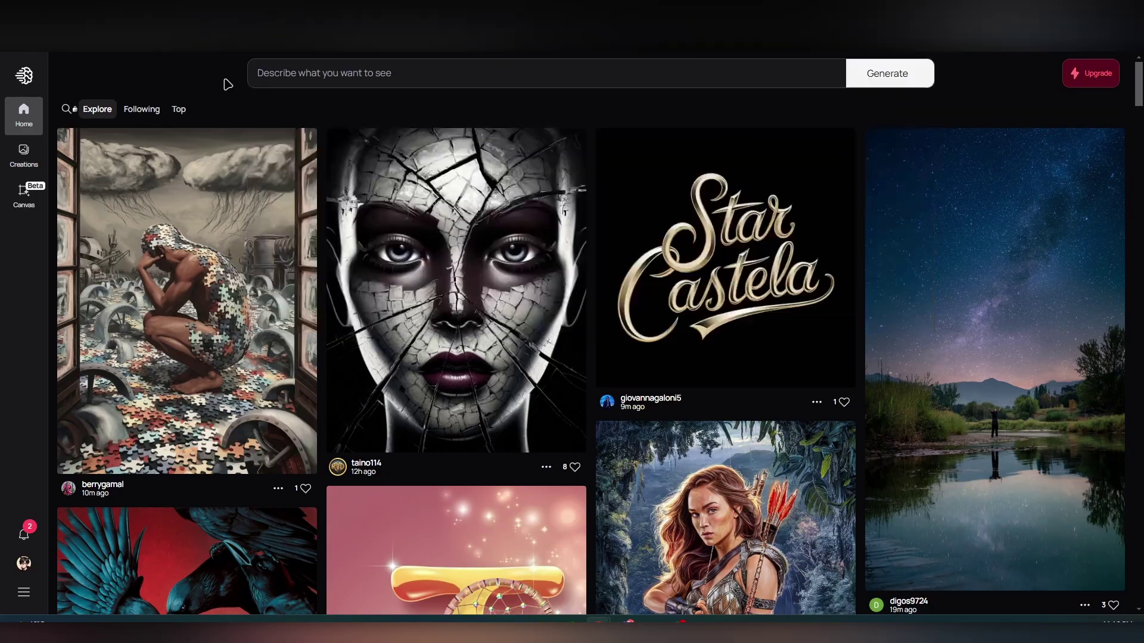
- Scroll down through Ideogram's Explore feed of community-generated images
scroll(450, 242, "down", 15)
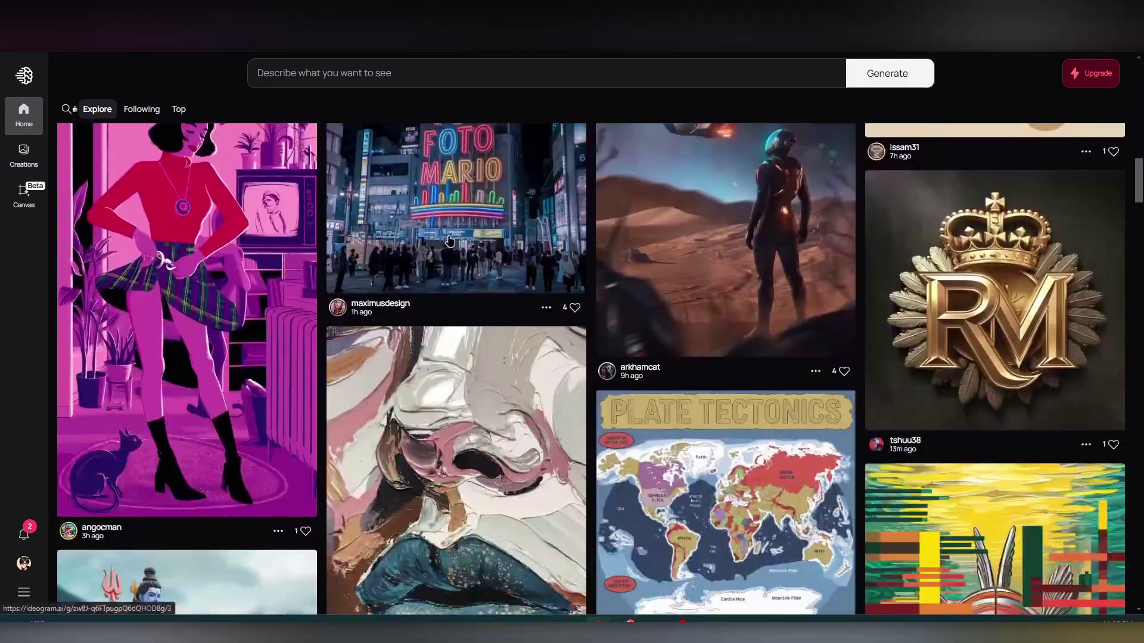
scroll(450, 242, "down", 20)
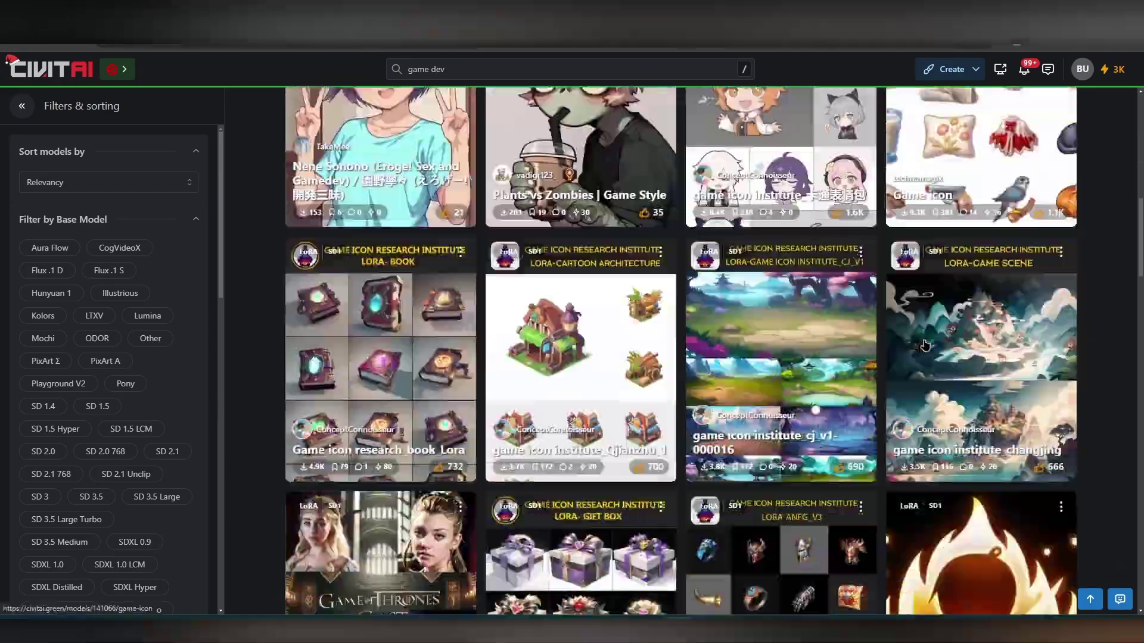
- Scroll through the Civitai model grid returned for the 'game dev' search
scroll(700, 375, "down", 15)
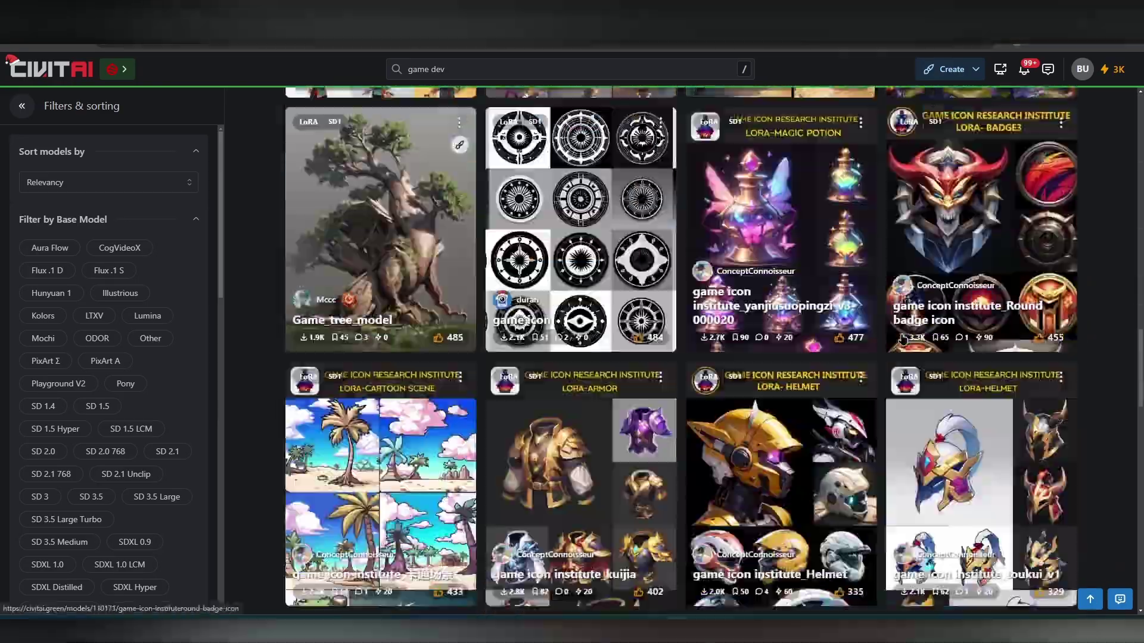
scroll(700, 375, "down", 20)
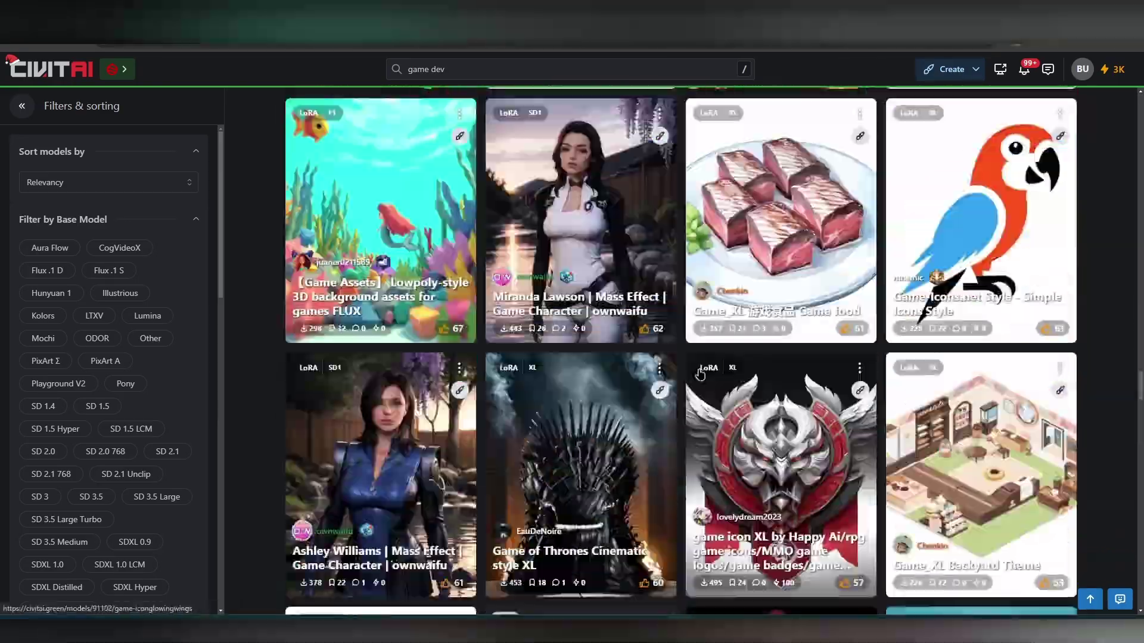
scroll(700, 379, "down", 10)
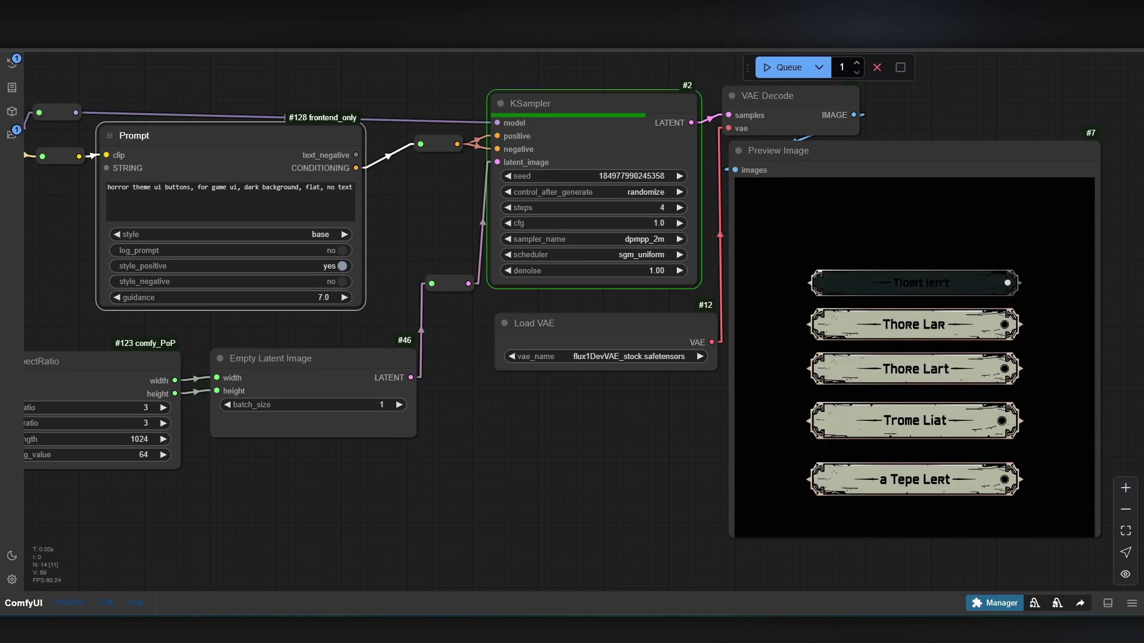
- Replace 'sci fi' with 'neon' in the Prompt node and queue a new generation
scroll(955, 424, "up", 5)
scroll(775, 298, "right", 5)
right_click(617, 189)
left_click(689, 229)
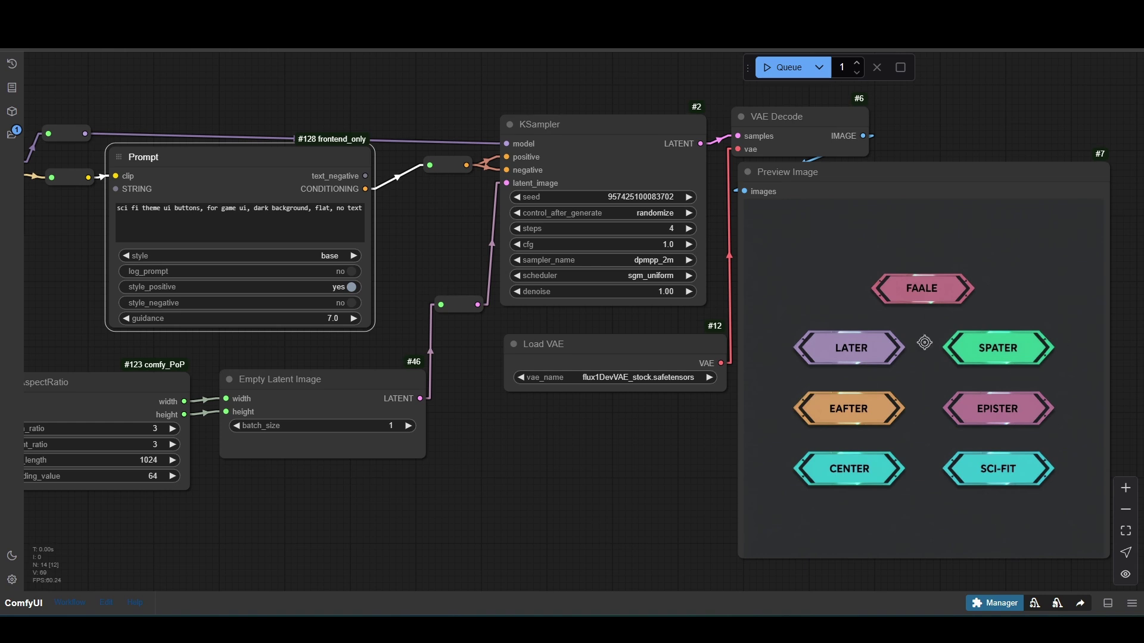
left_click_drag(141, 209, 117, 209)
type("neon")
left_click(777, 67)
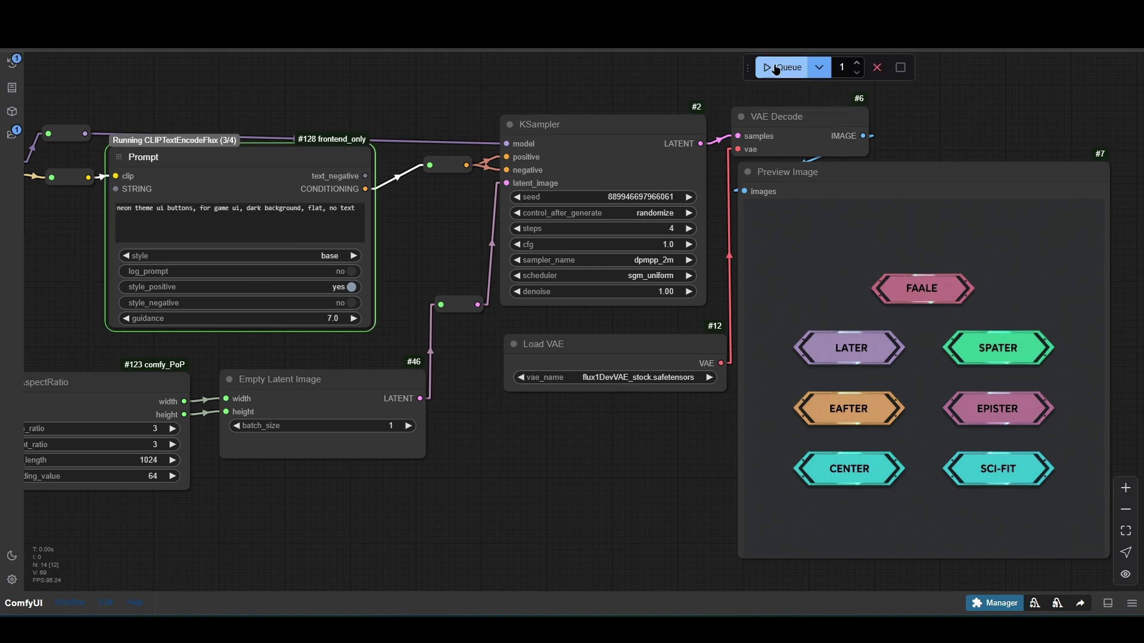